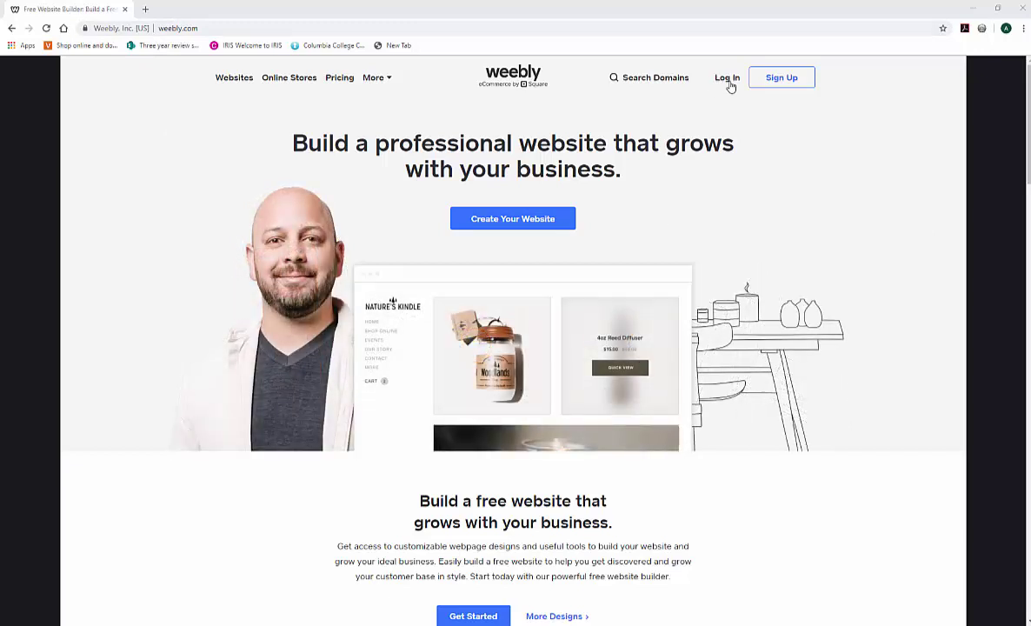
- Log in to Weebly with the Google option, choosing the saved Google account
left_click(728, 77)
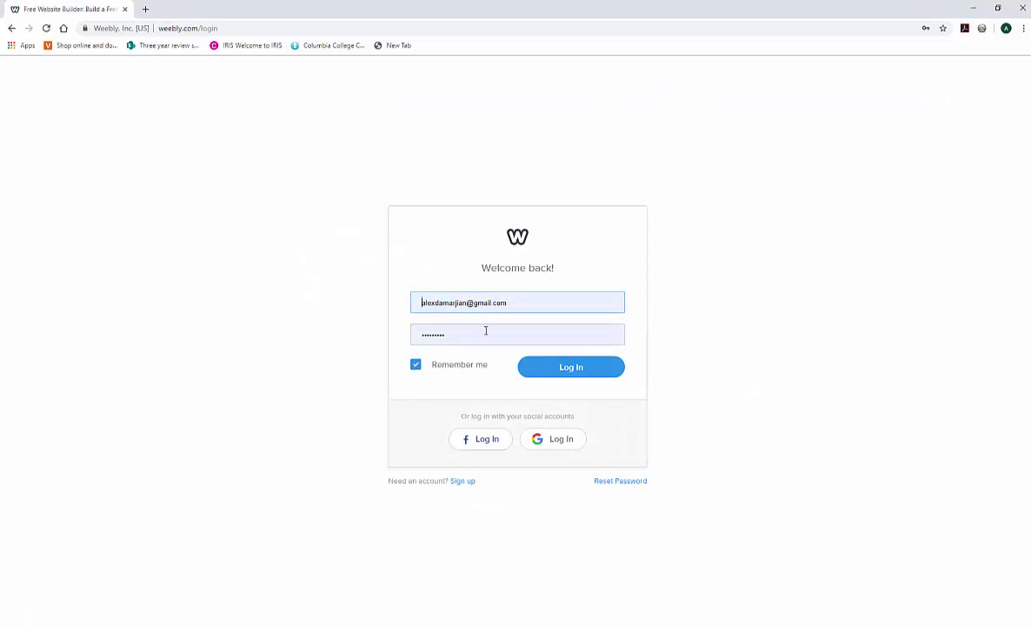
left_click_drag(545, 306, 410, 302)
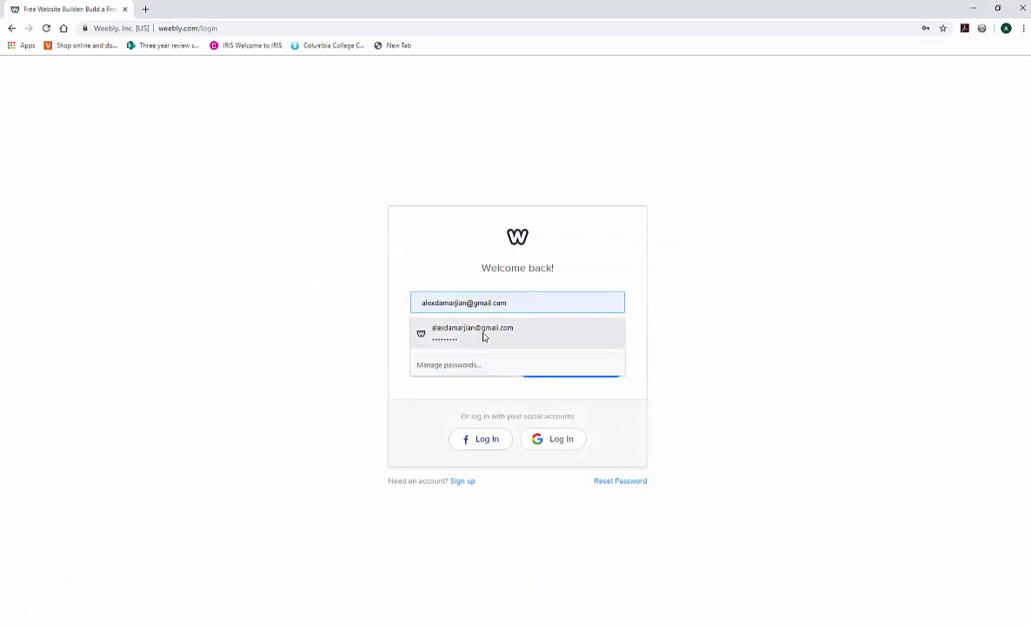
left_click(389, 349)
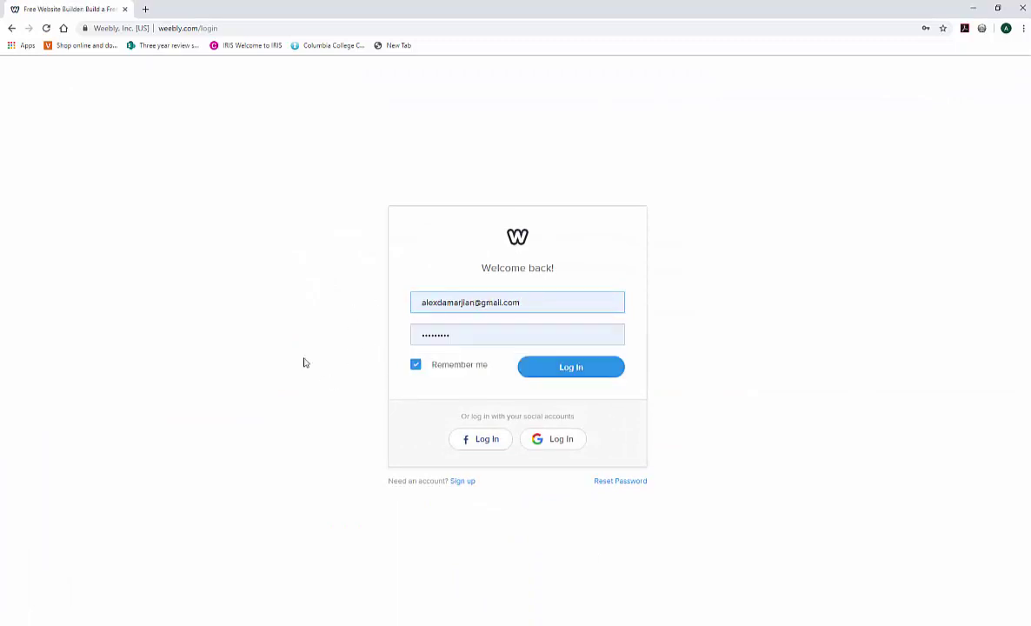
left_click(565, 441)
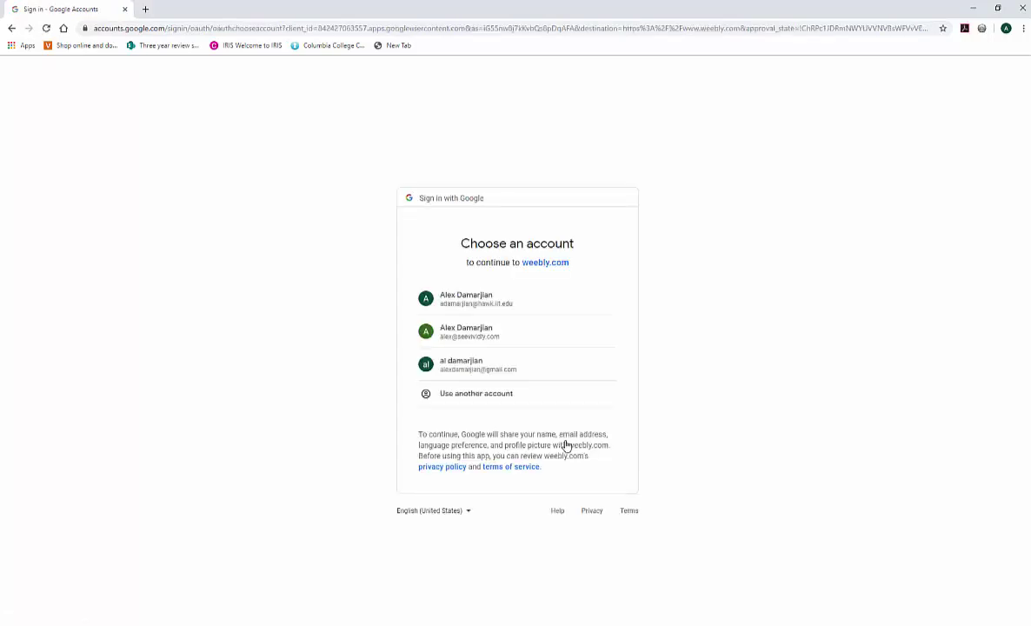
left_click(467, 373)
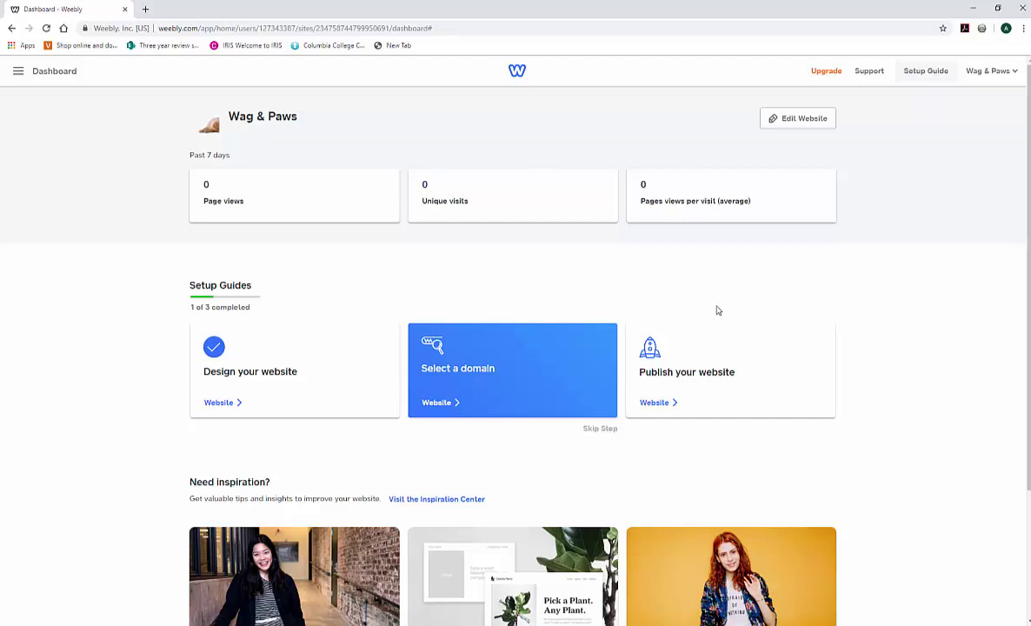
- From the dashboard, start a plain website without a store using the Travellin theme and begin editing
left_click(18, 70)
left_click(75, 111)
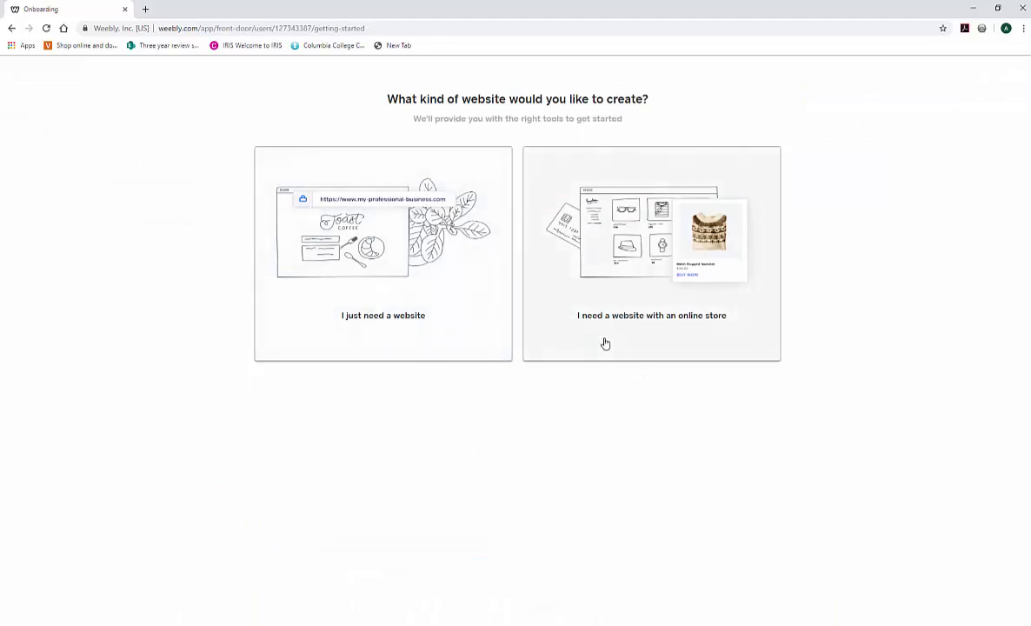
left_click(390, 267)
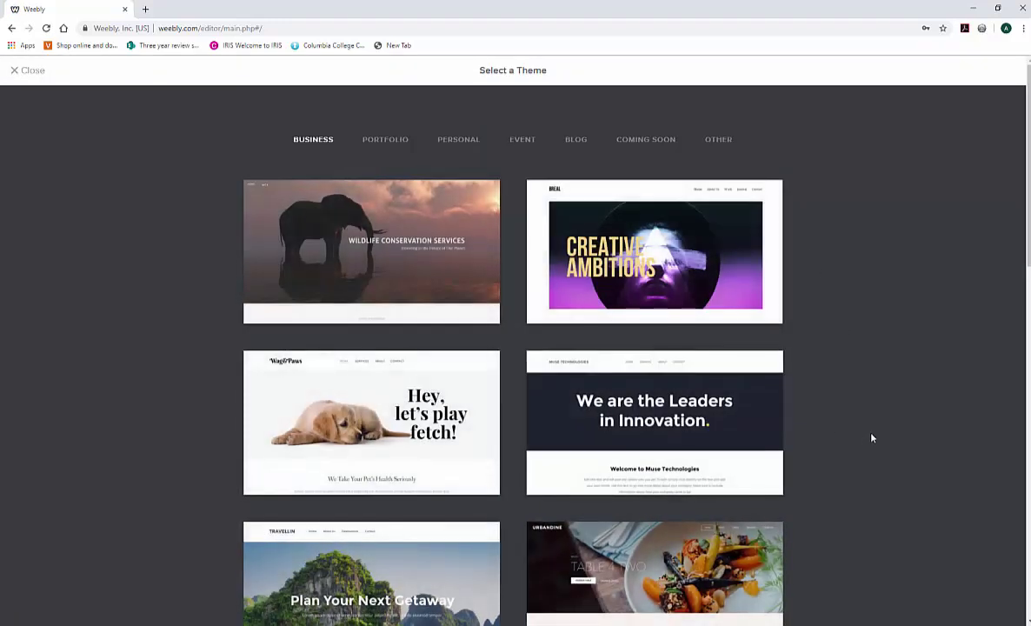
scroll(881, 424, "down", 2)
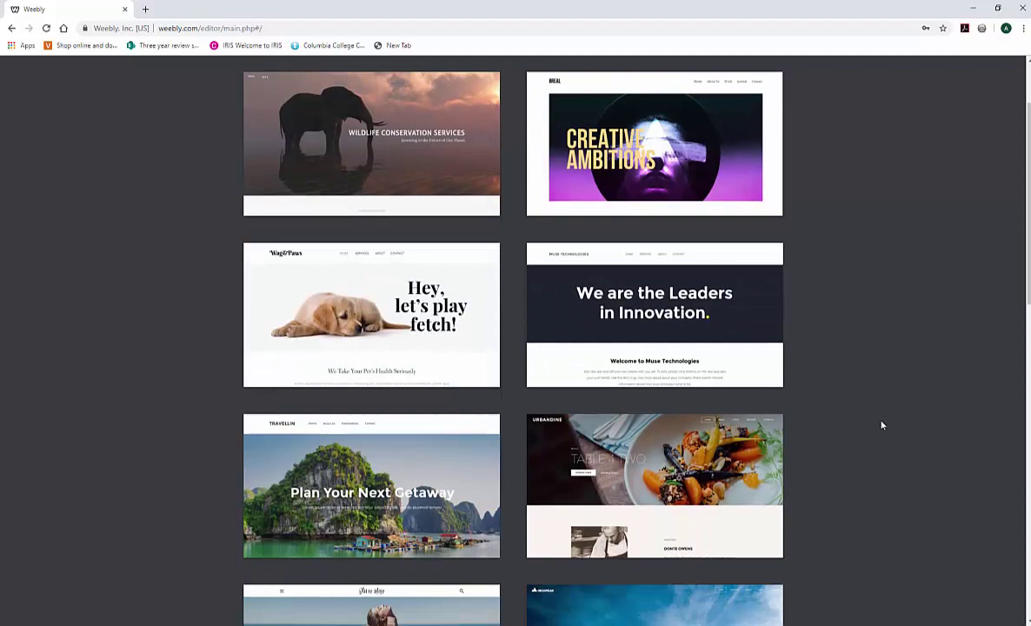
scroll(881, 425, "down", 1)
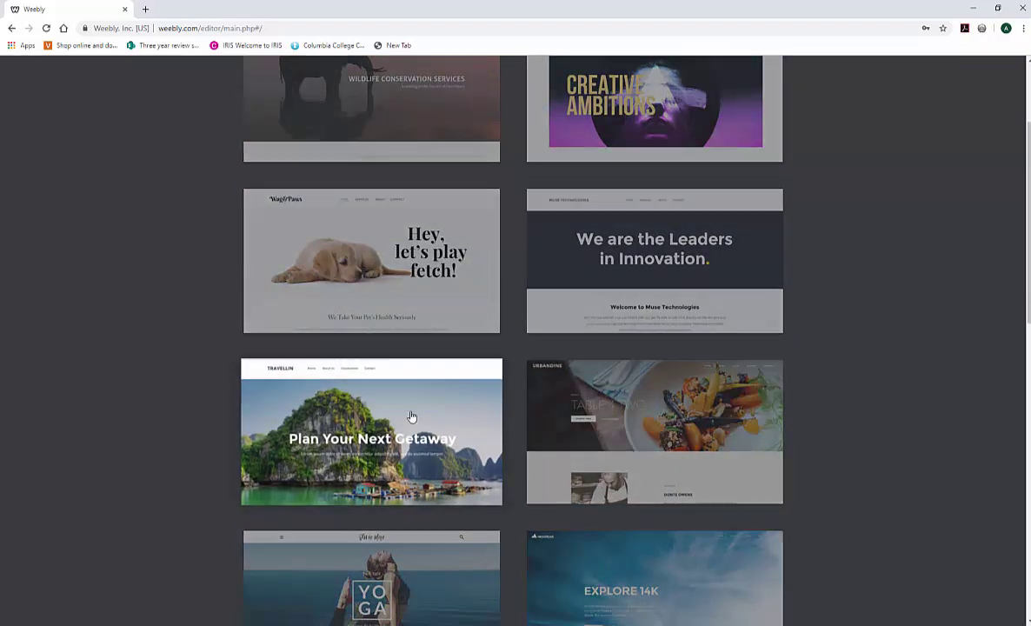
left_click(361, 420)
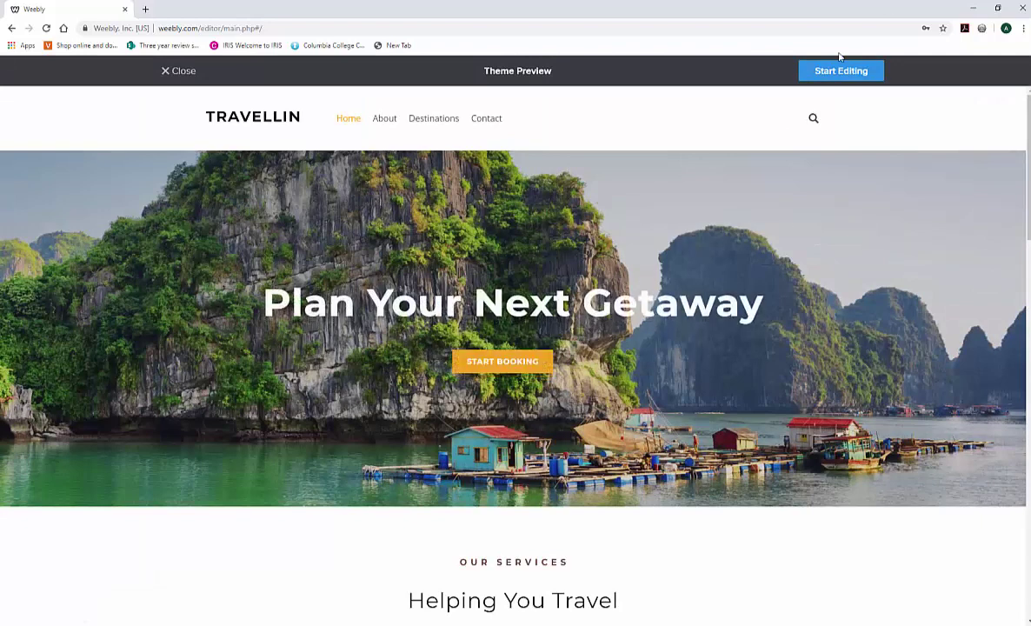
left_click(842, 71)
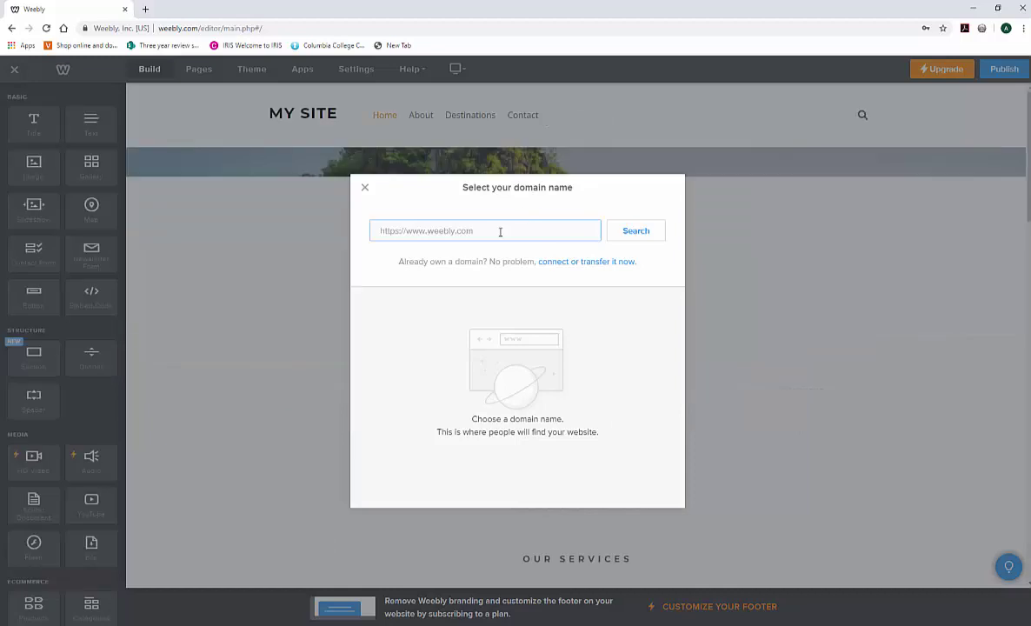
- Search domains using the owner's name and choose the free weebly.com subdomain
type("c")
key("BackSpace")
key("BackSpace")
key("BackSpace")
type("alexdamarjian")
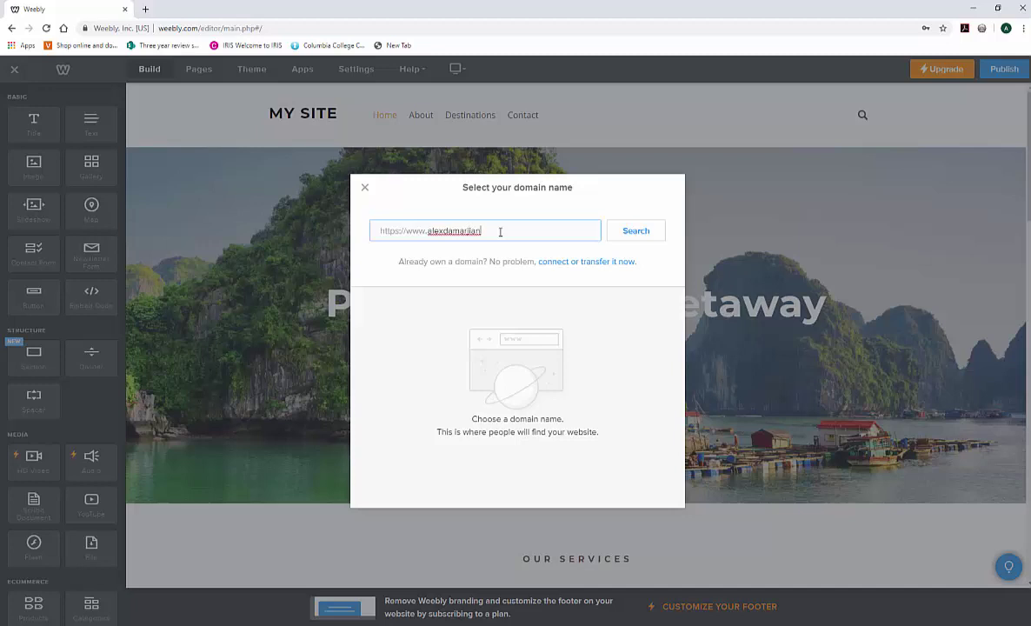
type("G")
key("BackSpace")
left_click_drag(501, 231, 415, 221)
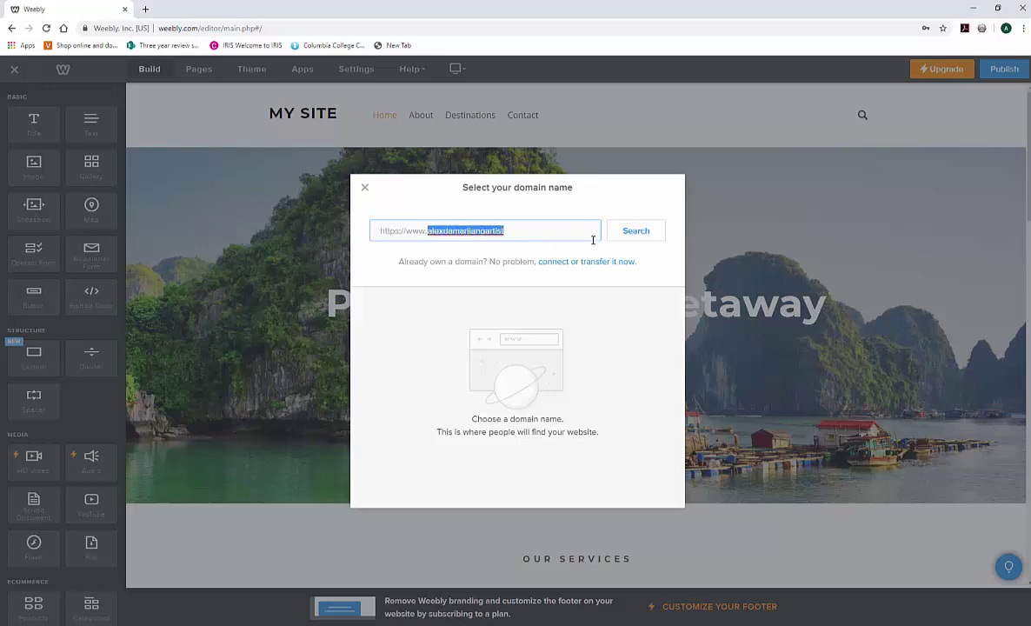
left_click(621, 239)
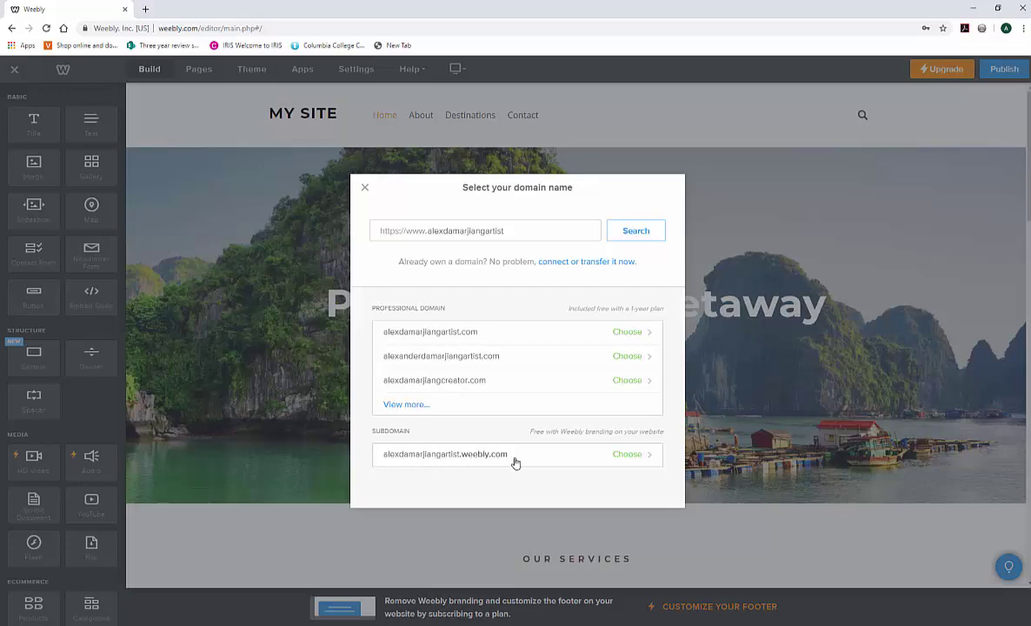
left_click(627, 458)
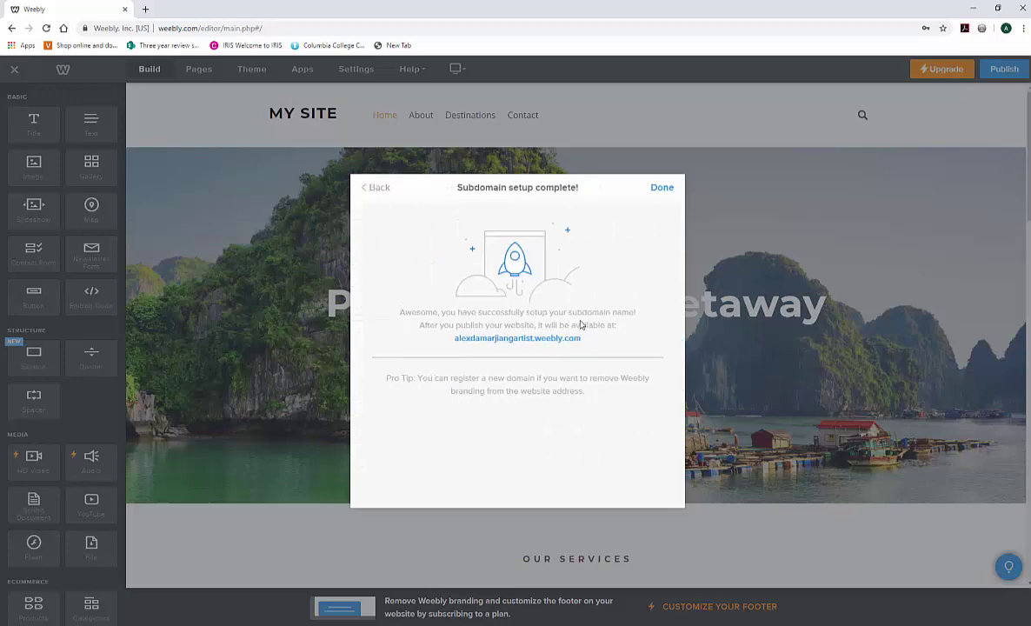
left_click(660, 189)
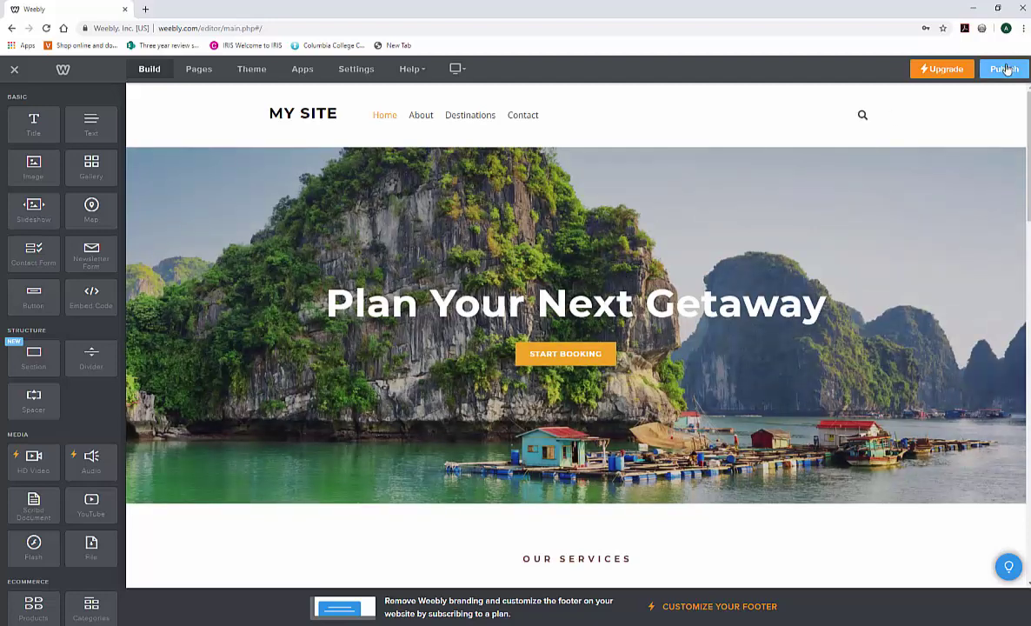
- Publish the site and drag its live address onto the desktop as a 'Travellin - Home' shortcut
left_click(1004, 68)
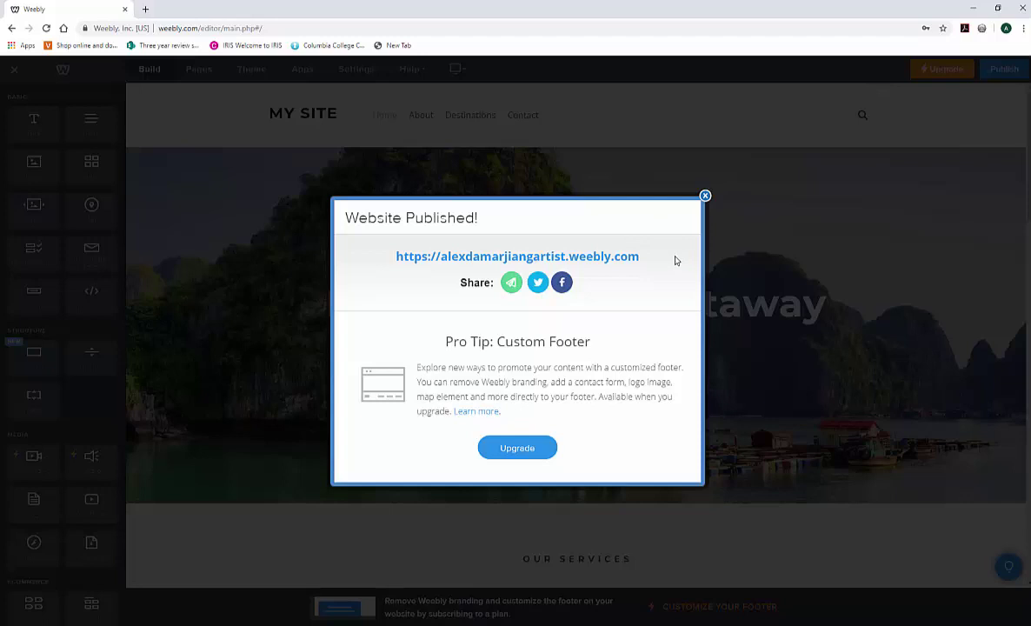
left_click_drag(648, 257, 385, 256)
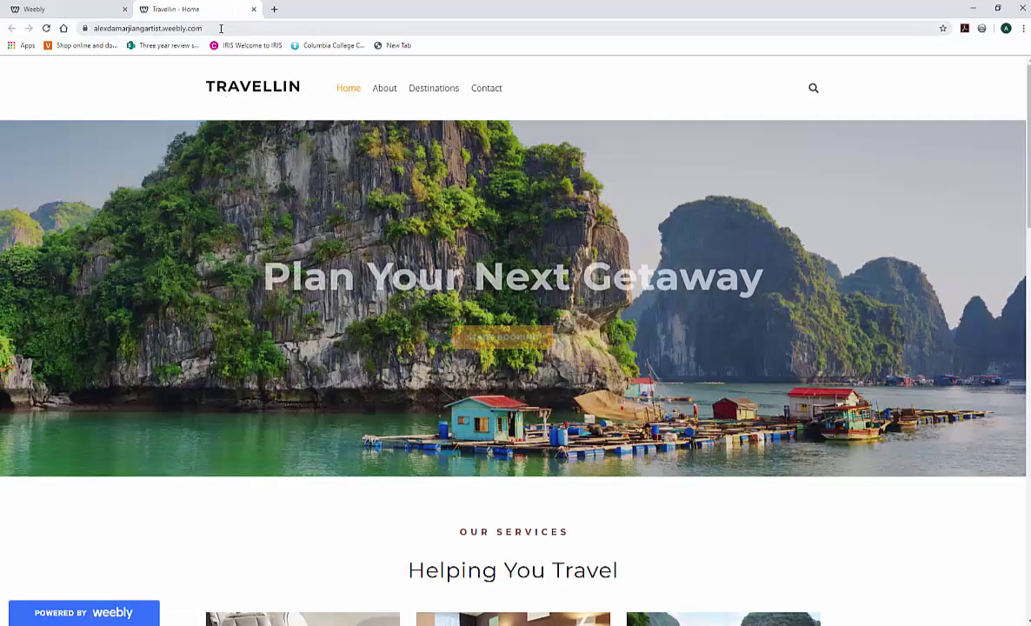
left_click(187, 29)
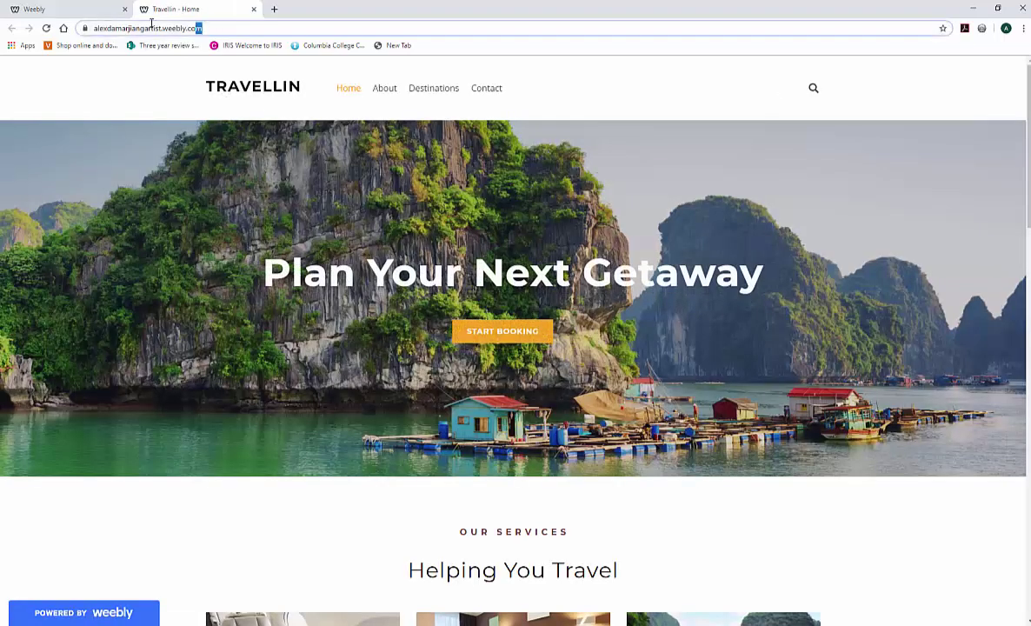
left_click(206, 30)
left_click_drag(219, 26, 73, 27)
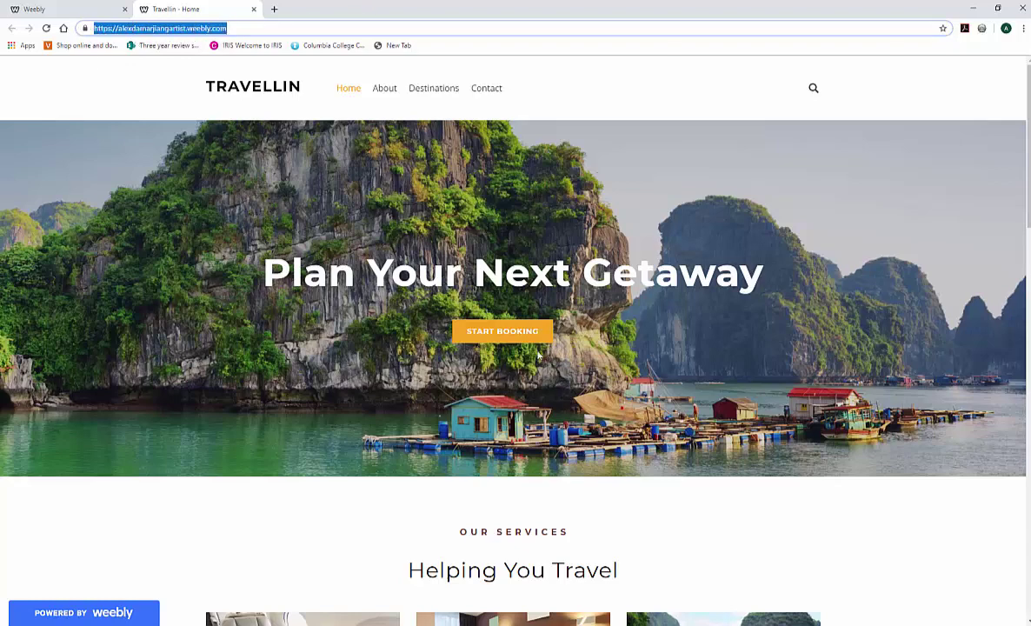
left_click_drag(484, 7, 728, 281)
left_click_drag(330, 309, 217, 131)
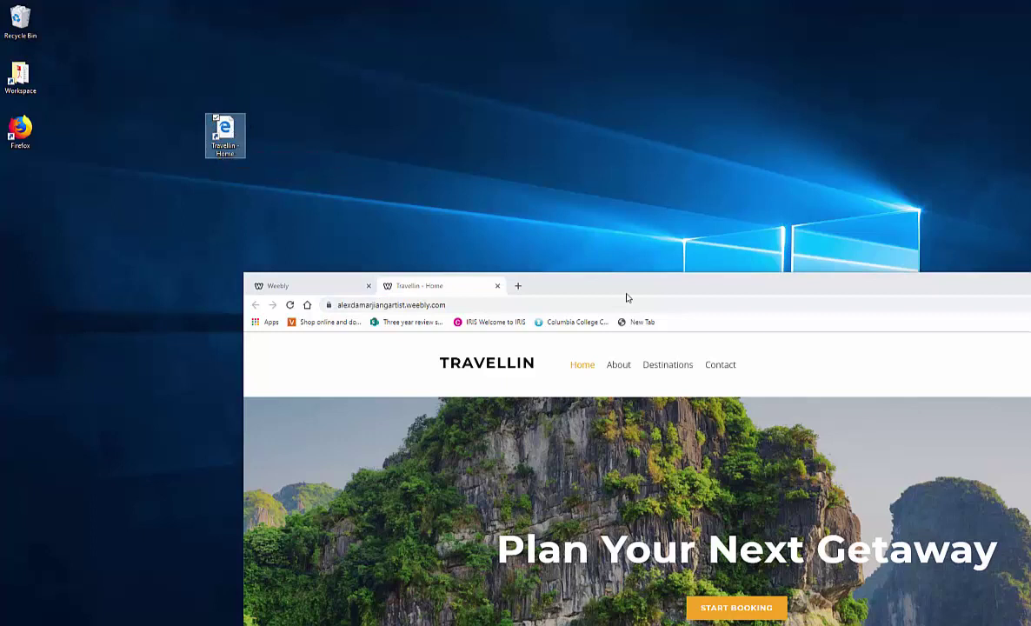
- Add a 'Weebly' editor shortcut to the desktop, maximize the browser, and dismiss the Website Published notice
left_click(294, 287)
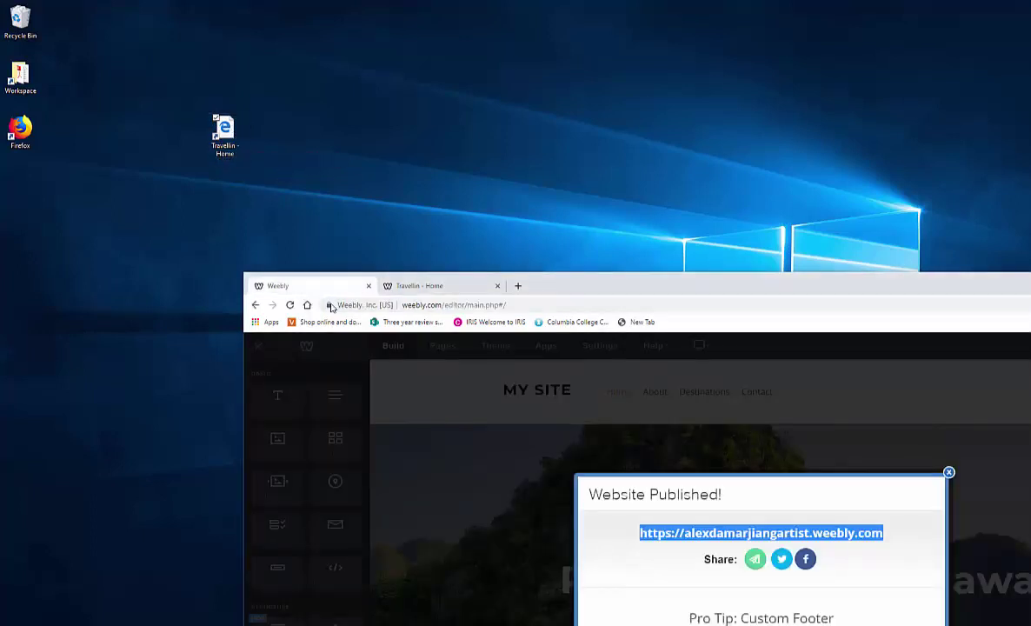
left_click_drag(330, 306, 306, 140)
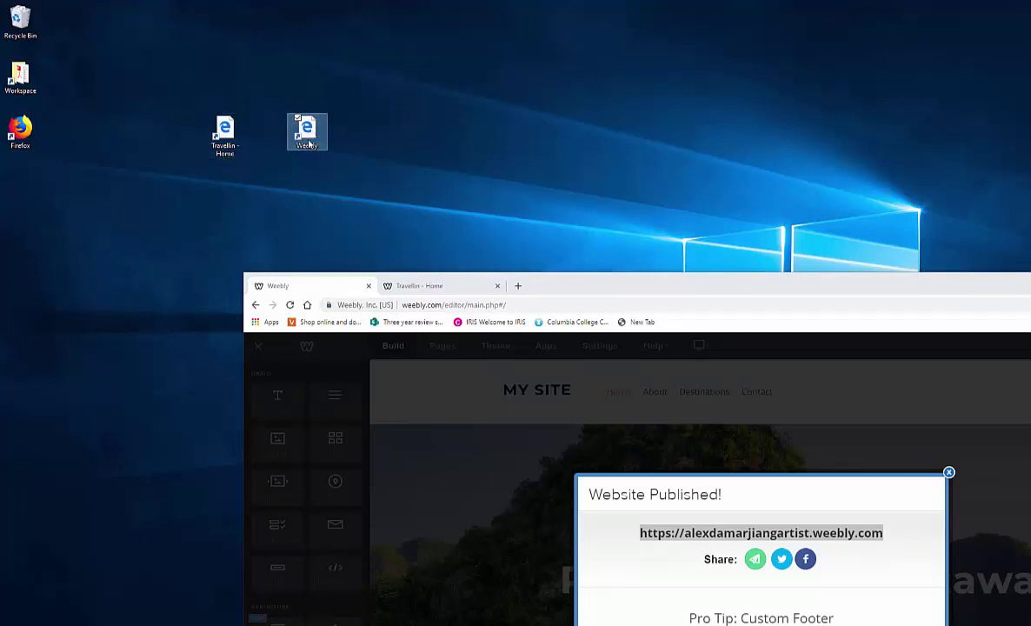
double_click(615, 286)
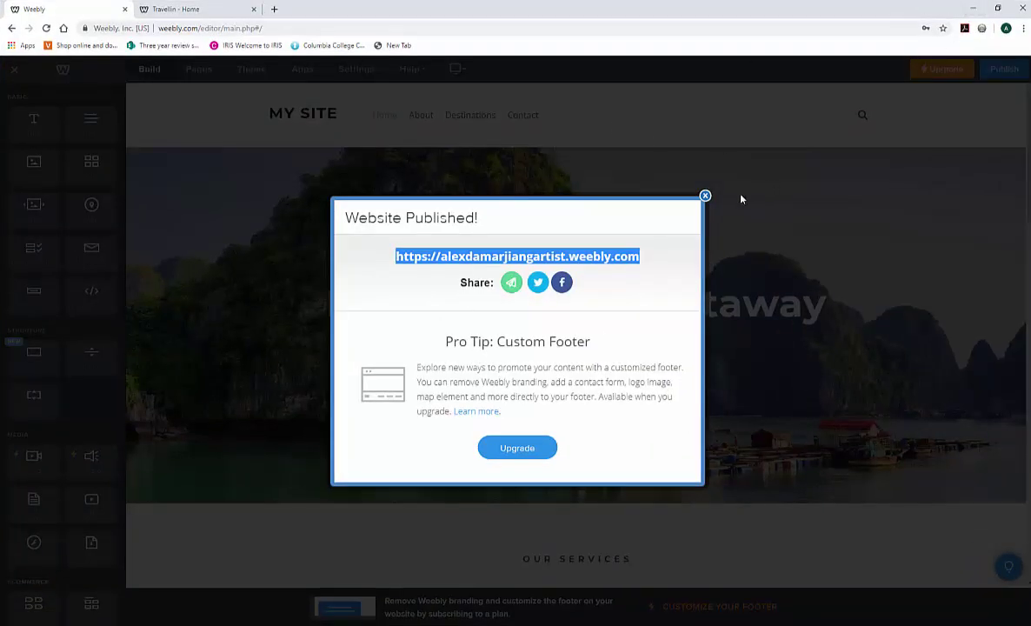
left_click(705, 195)
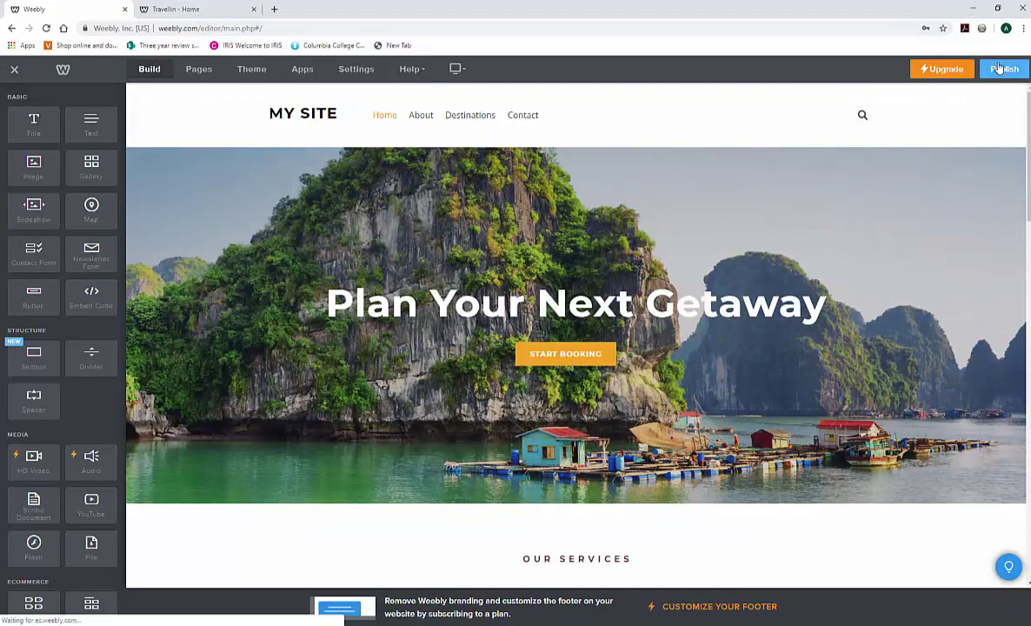
- Look through the Help menu and the desktop/mobile preview choices without changing anything
left_click(404, 71)
left_click(456, 73)
left_click(13, 80)
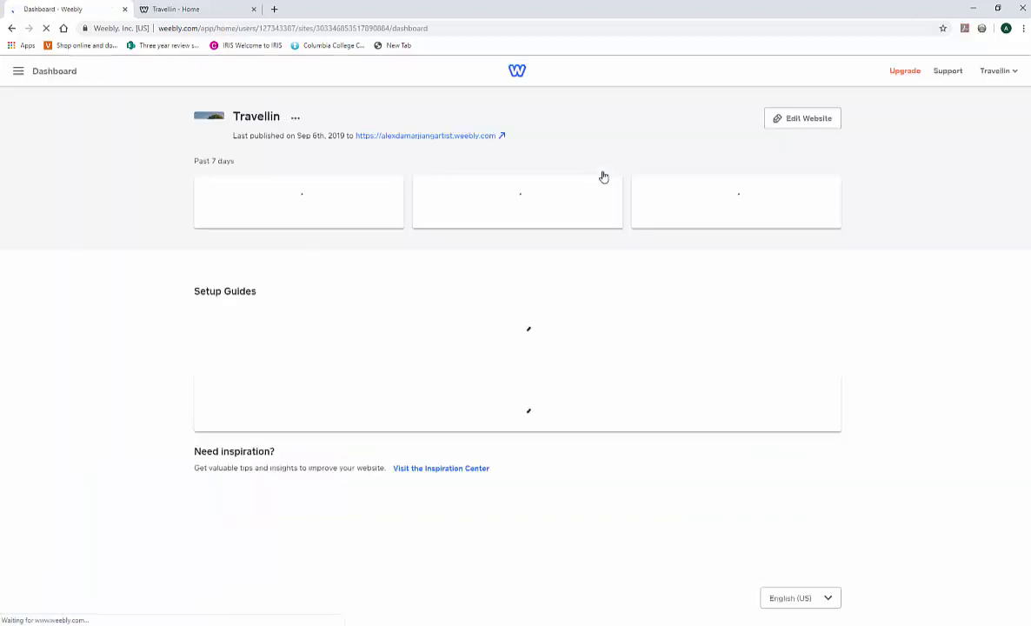
- Sign out of the Weebly account and close the browser
left_click(1009, 84)
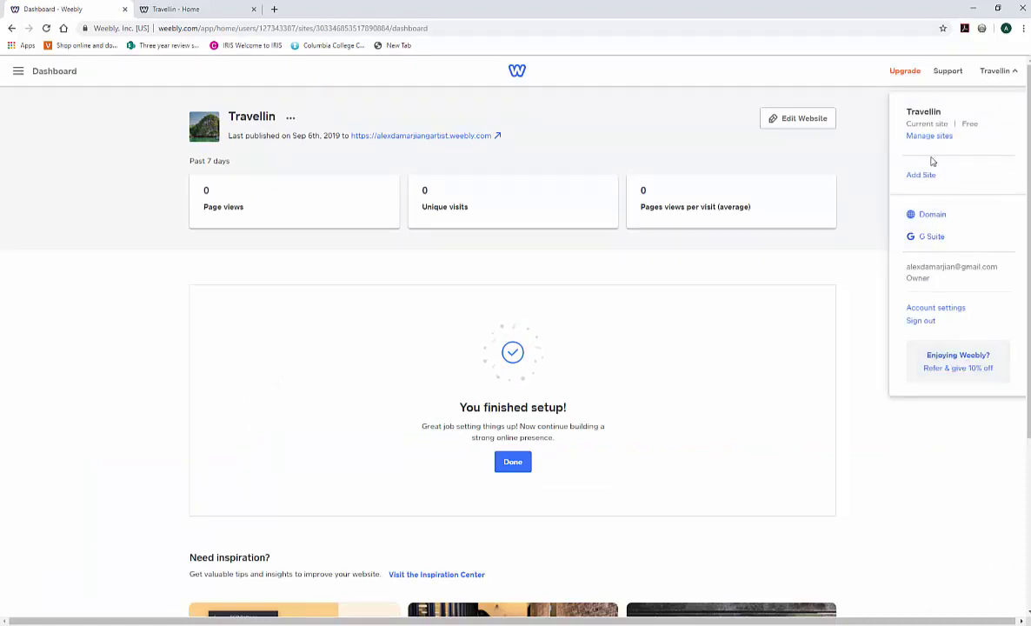
left_click(929, 321)
left_click(1023, 6)
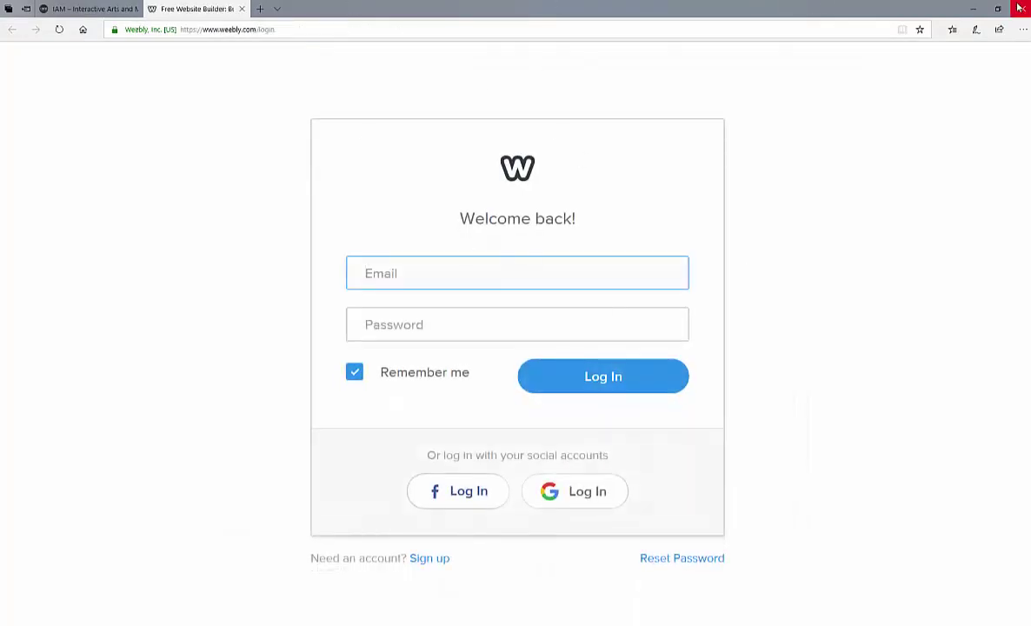
- Close all Edge tabs, open the 'Travellin - Home' shortcut, and scroll through the live site
left_click(1008, 11)
left_click(465, 350)
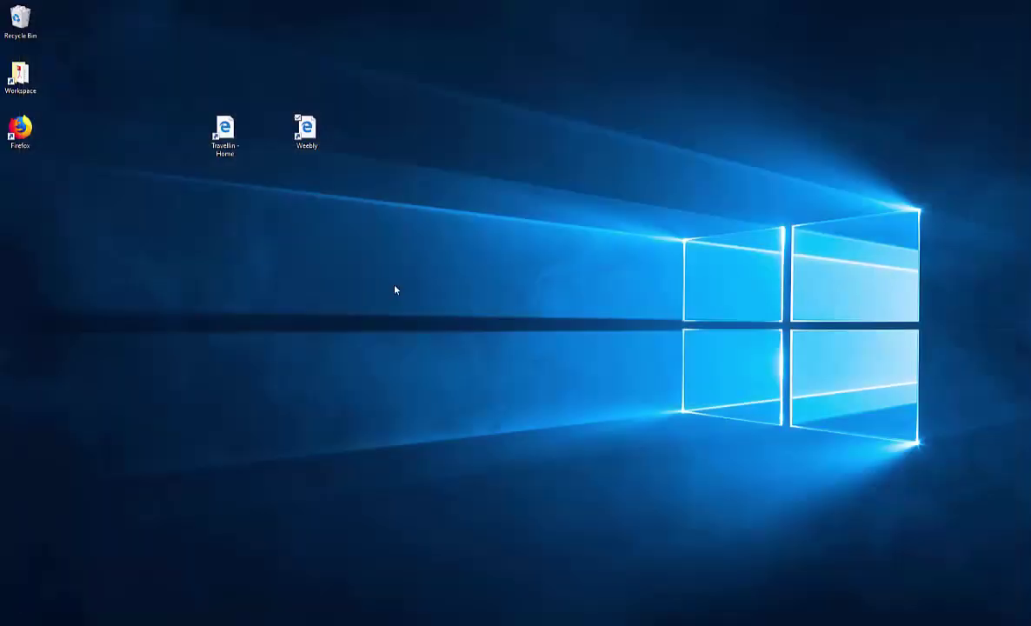
double_click(219, 143)
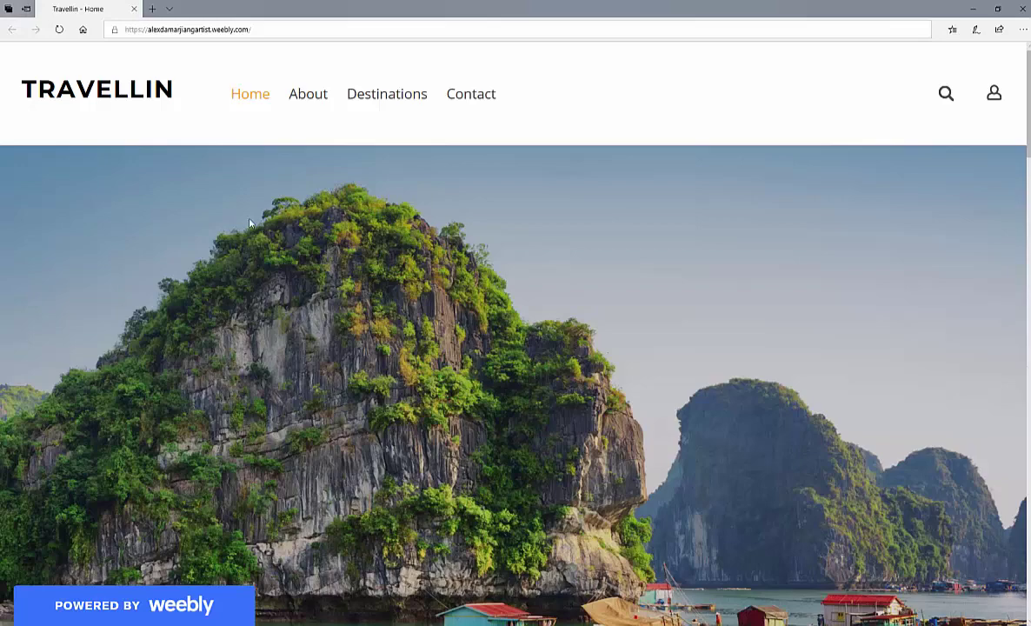
scroll(757, 243, "down", 10)
scroll(757, 252, "down", 8)
scroll(414, 543, "up", 5)
mouse_move(174, 387)
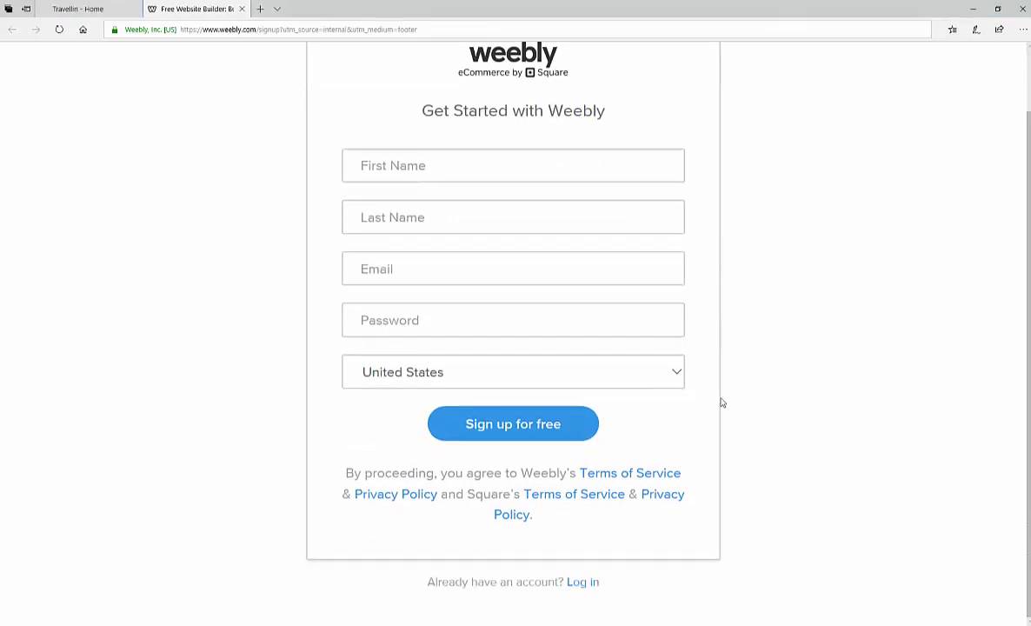
- Log in to Weebly through Google, choosing a different Google account
left_click(590, 582)
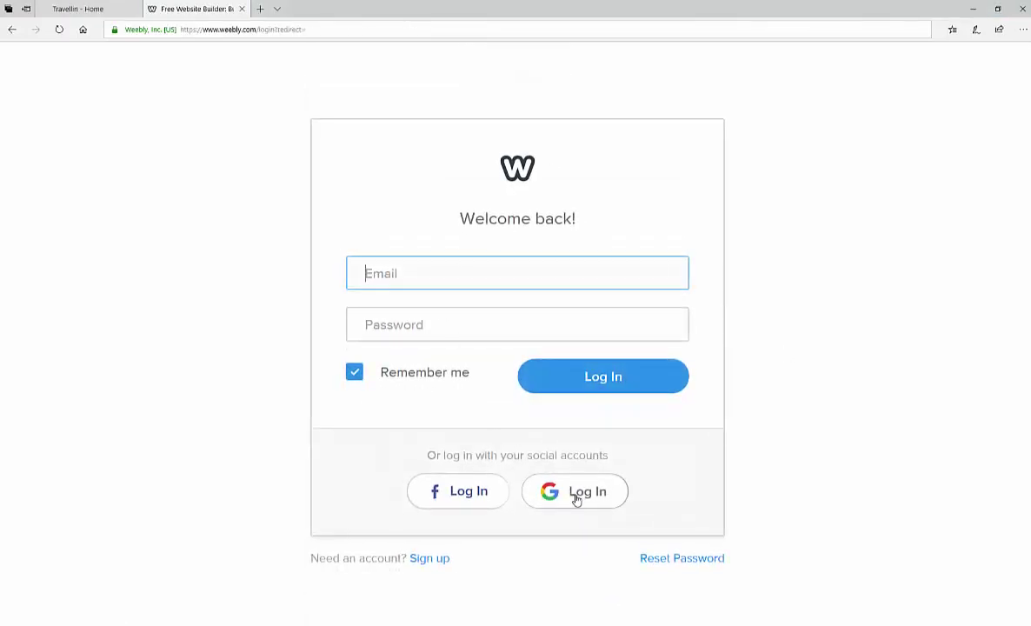
left_click(575, 499)
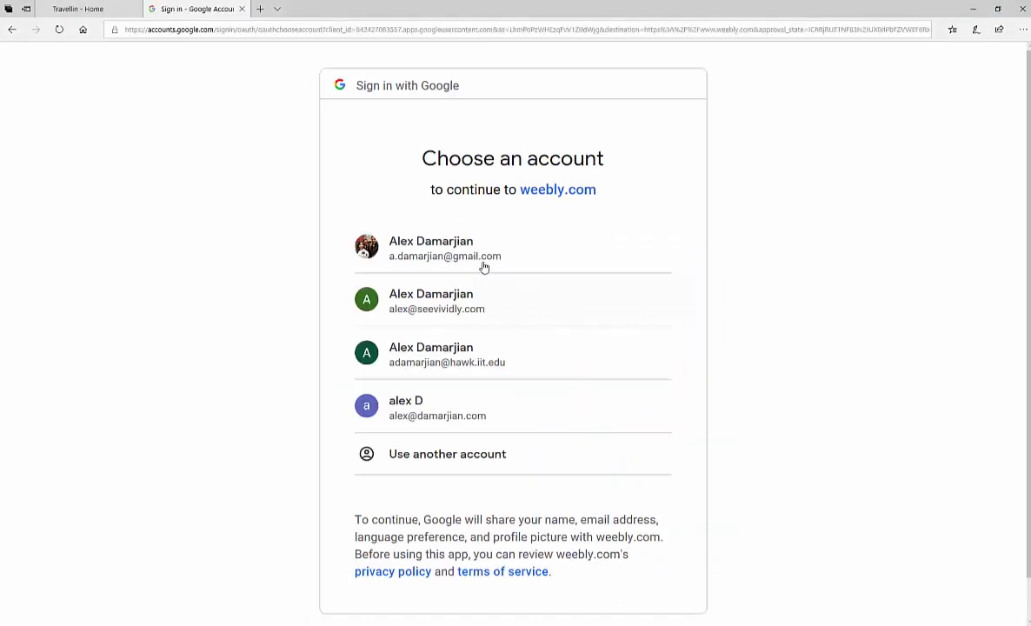
left_click(454, 459)
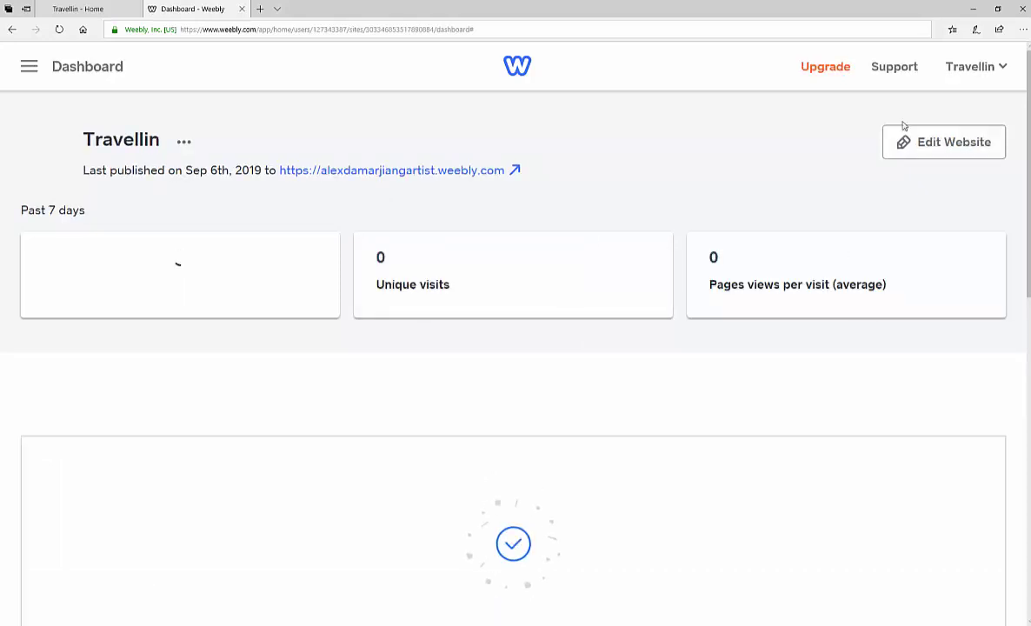
- Open the Travellin site in the editor's new tab and postpone reconnecting its apps
left_click(953, 150)
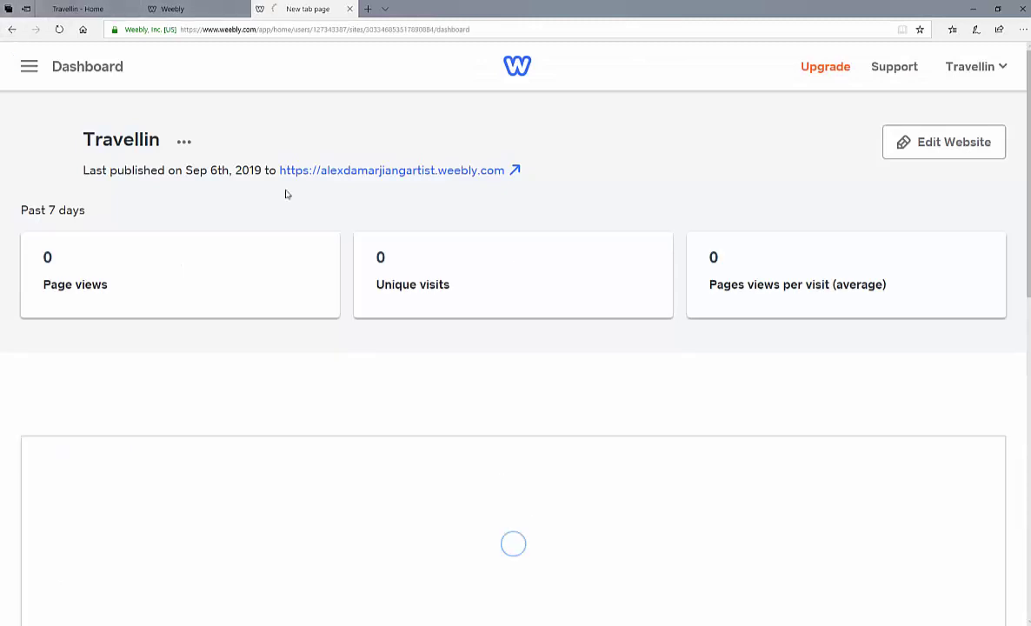
left_click(174, 9)
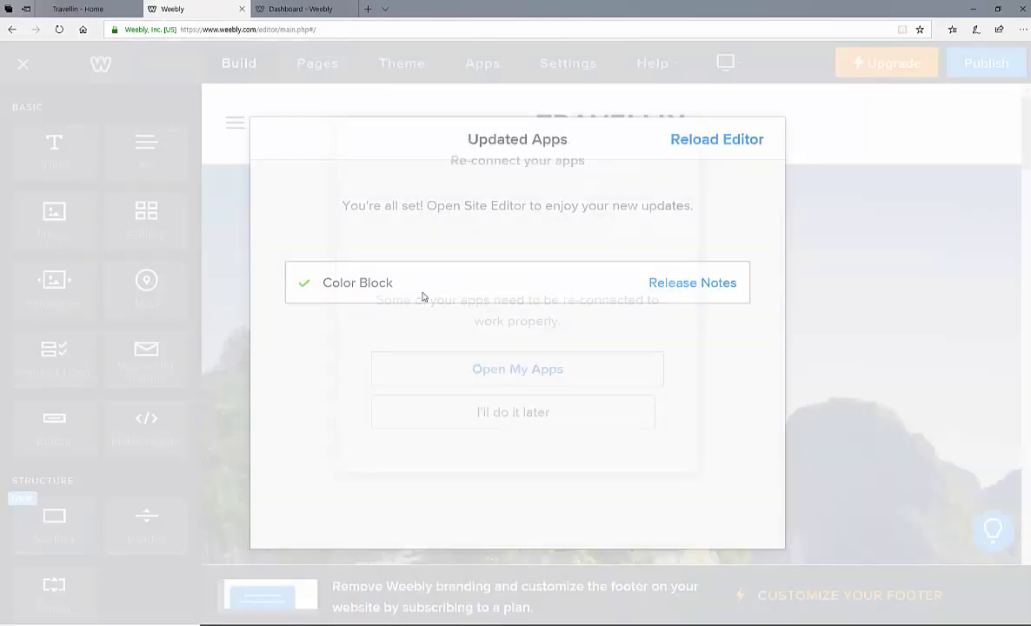
left_click(543, 423)
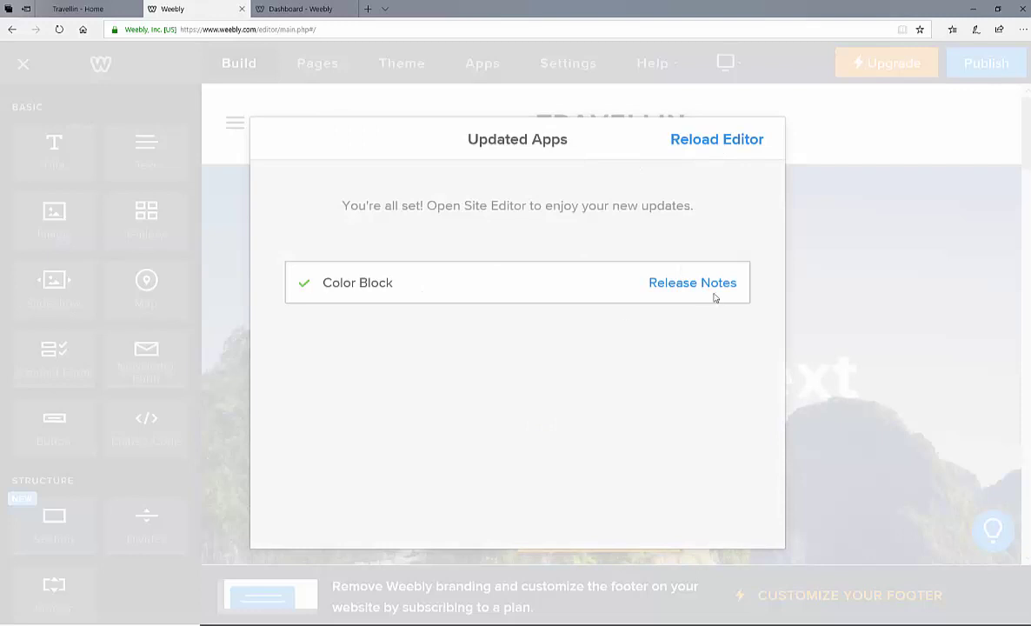